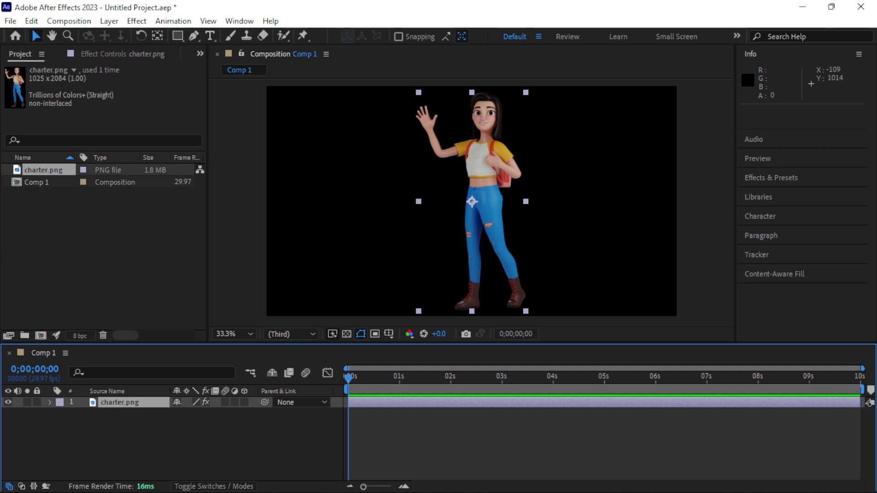
# Play the existing waving animation as a preview, then stop playback
pyautogui.moveTo(640, 492)
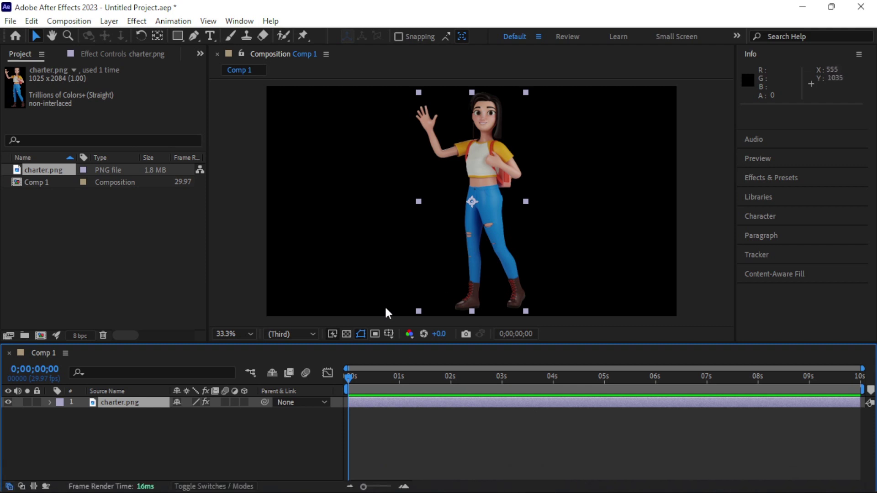
pyautogui.press('space')
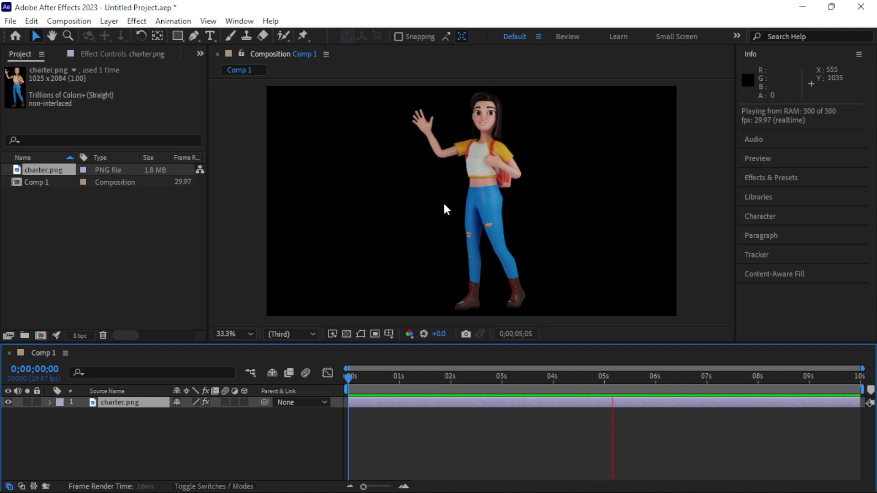
pyautogui.press('space')
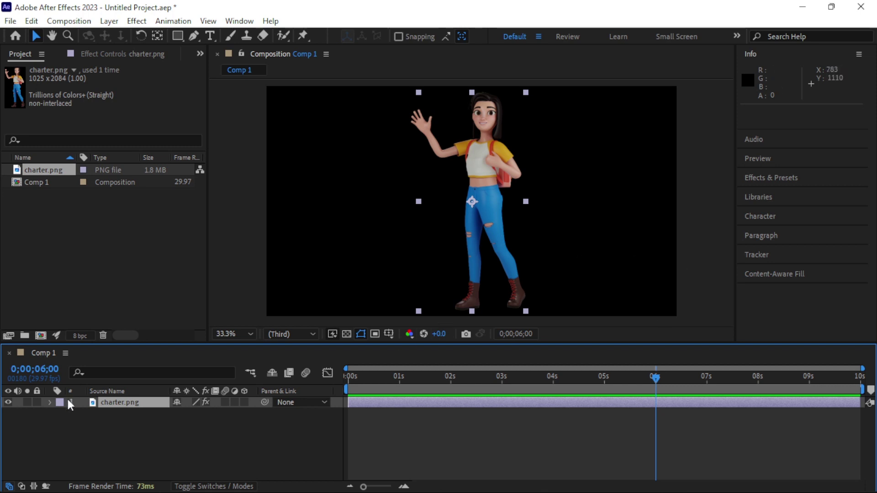
# Replace the old charter.png layer with a fresh copy scaled to 48%
pyautogui.press('Delete')
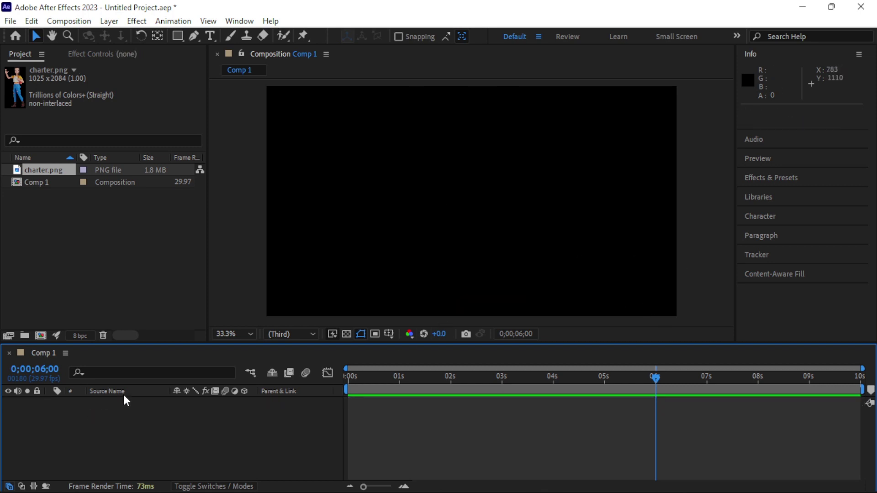
pyautogui.moveTo(25, 172); pyautogui.dragTo(110, 438)
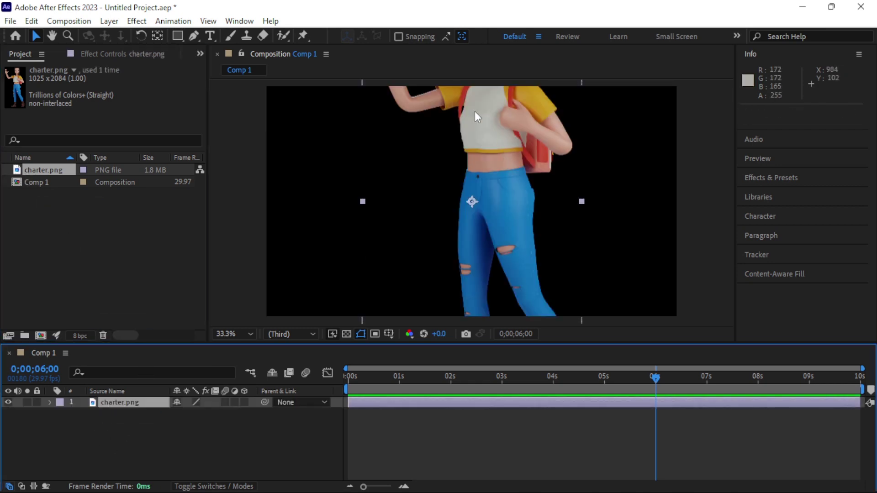
pyautogui.press('s')
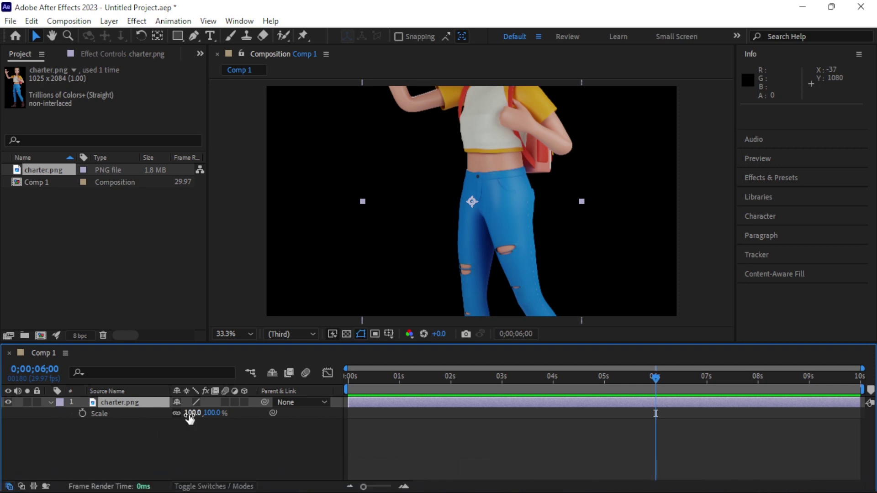
pyautogui.moveTo(191, 414); pyautogui.dragTo(159, 417)
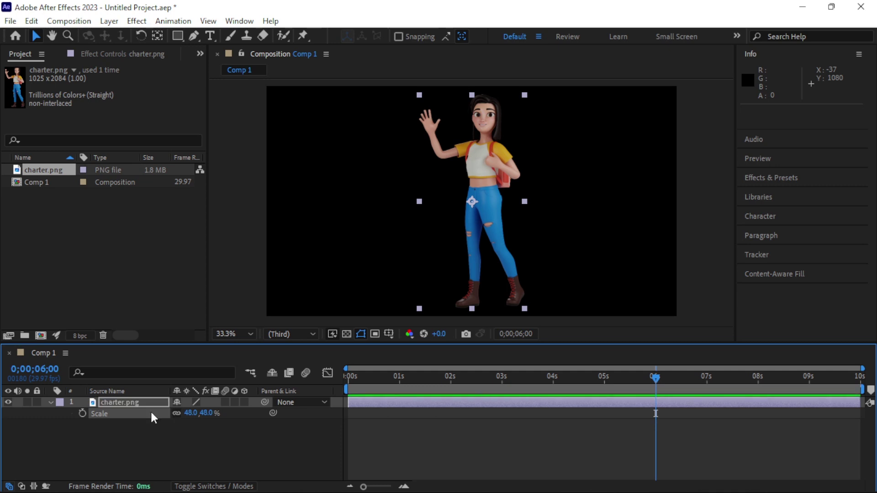
pyautogui.press('s')
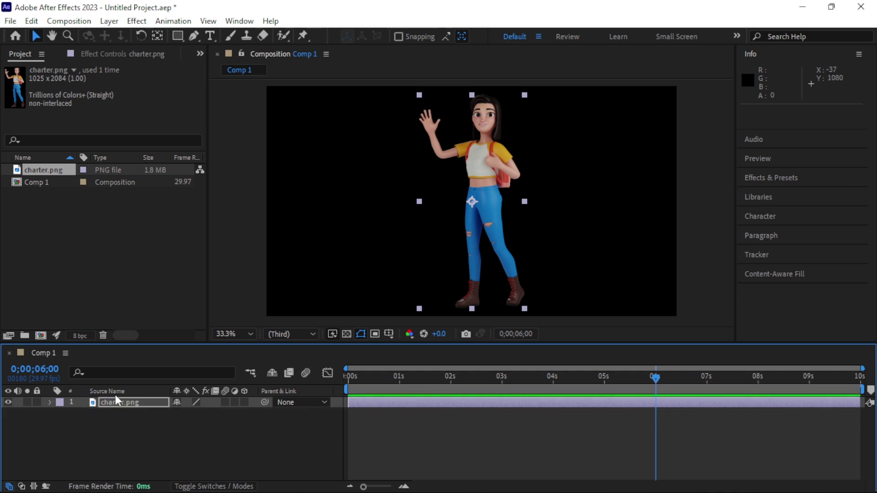
# Pin charter.png at the neck, waist, hip, thigh, other leg, raised elbow and waving hand
pyautogui.click(300, 38)
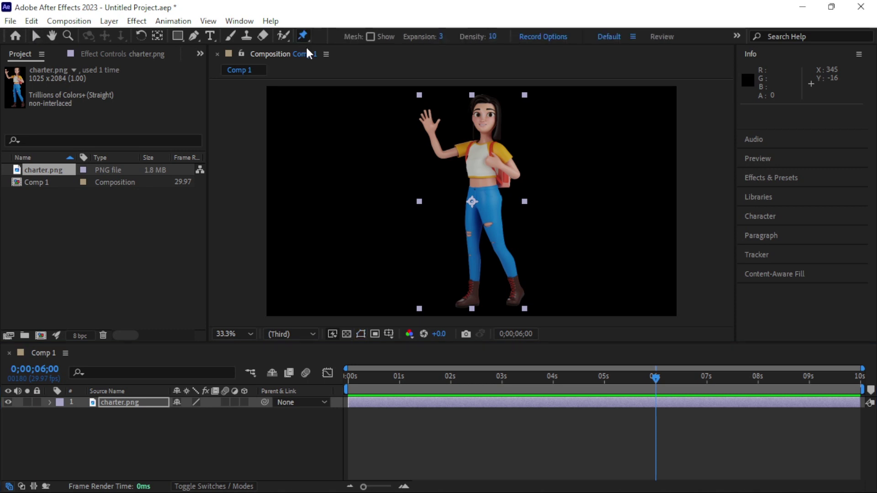
pyautogui.click(485, 139)
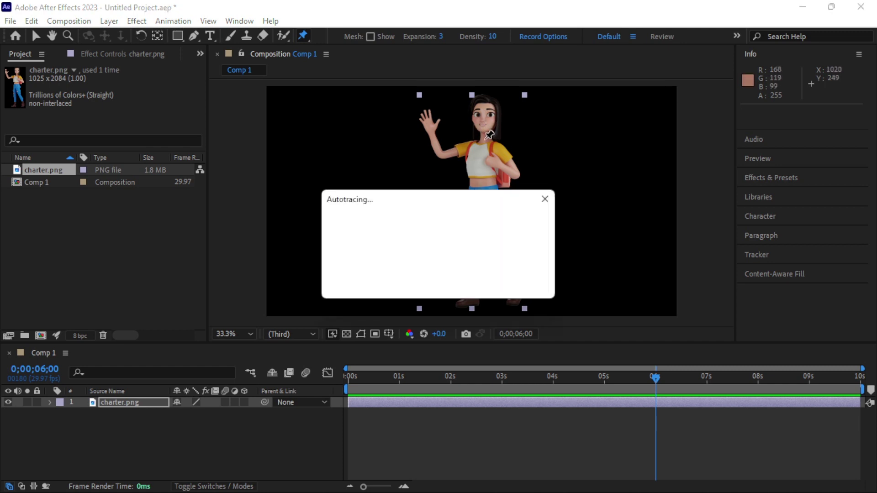
pyautogui.click(480, 185)
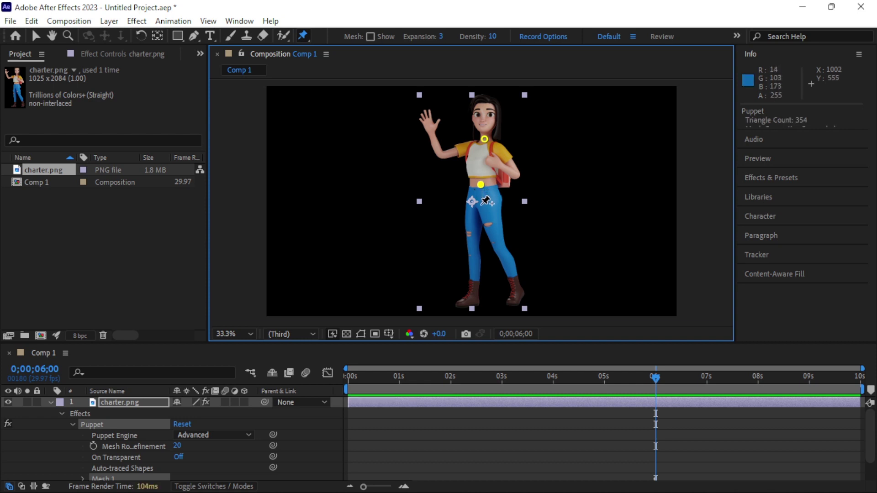
pyautogui.click(480, 204)
pyautogui.click(472, 238)
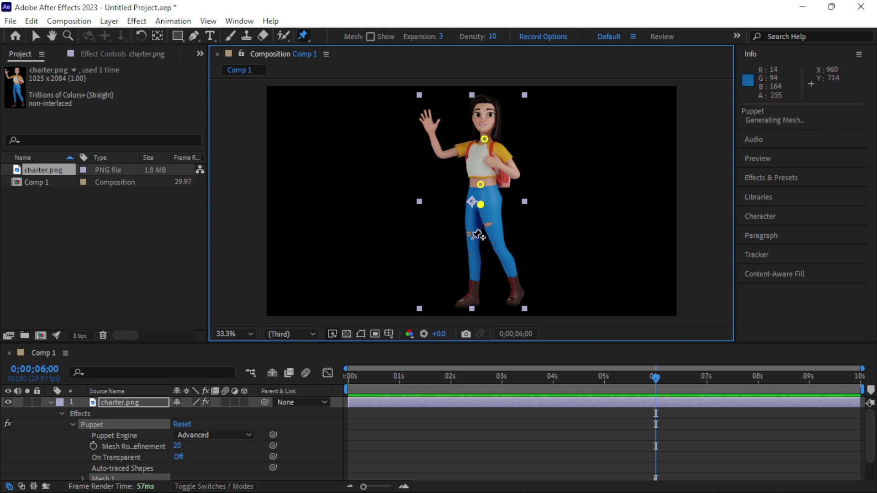
pyautogui.click(498, 243)
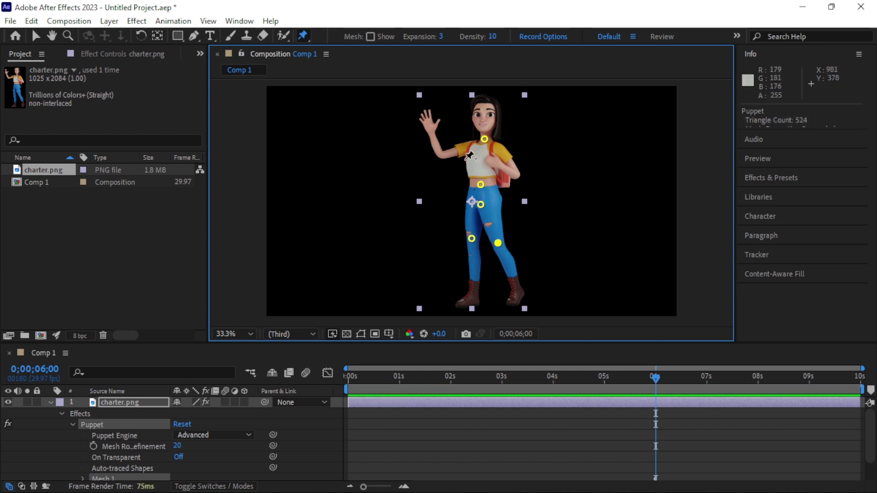
pyautogui.click(444, 154)
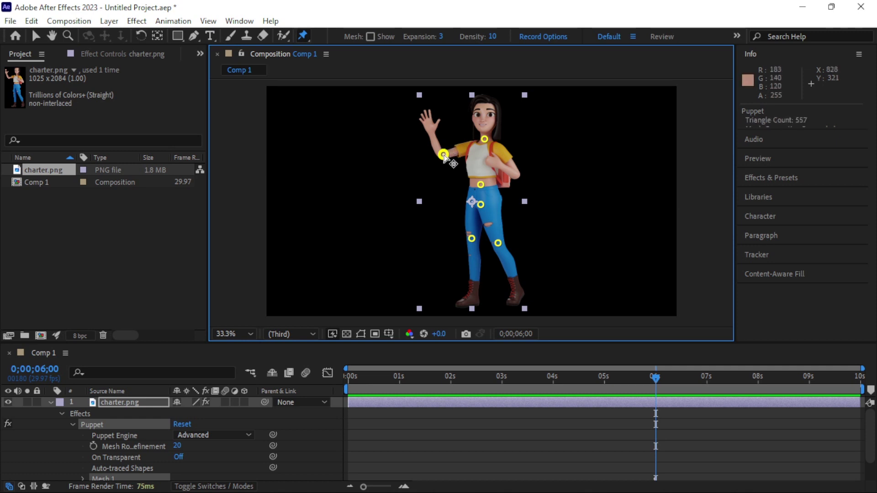
pyautogui.click(427, 122)
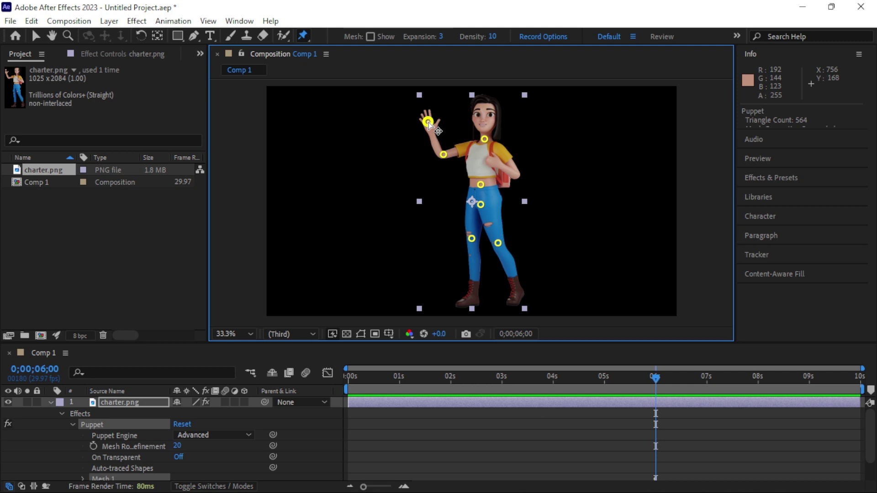
pyautogui.click(116, 400)
# Show the pins' keyframed Position properties with U and select Puppet Pin 7
pyautogui.press('u')
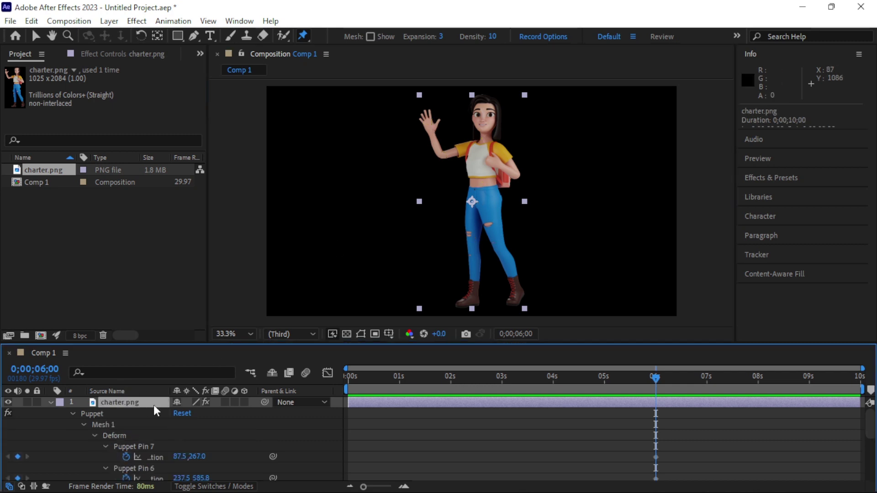
pyautogui.scroll(-3, 190, 425)
pyautogui.scroll(-2, 192, 428)
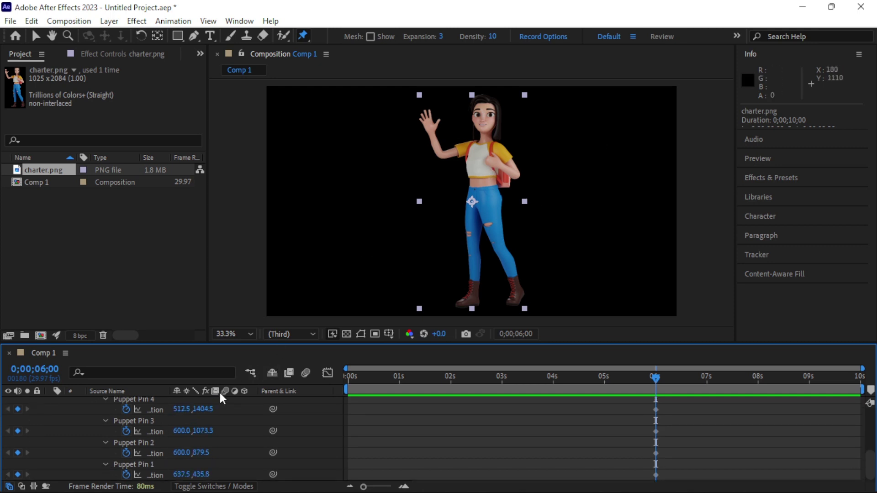
pyautogui.scroll(3, 193, 403)
pyautogui.scroll(3, 183, 414)
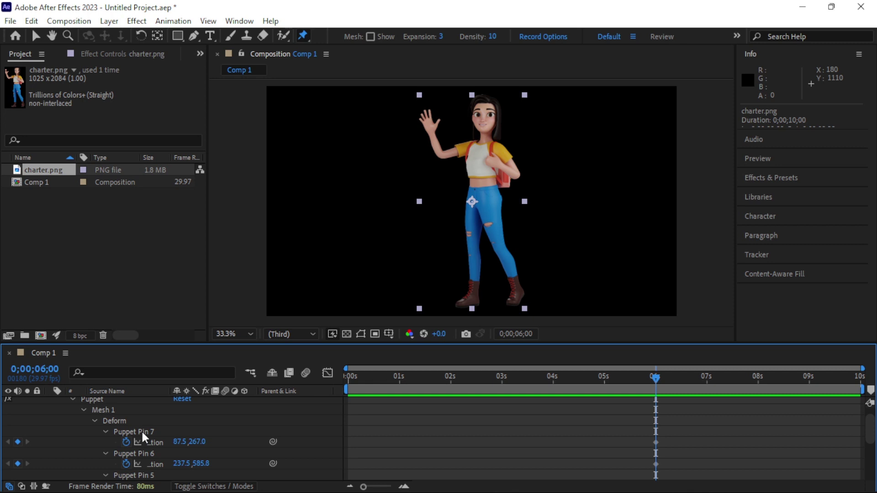
pyautogui.click(147, 431)
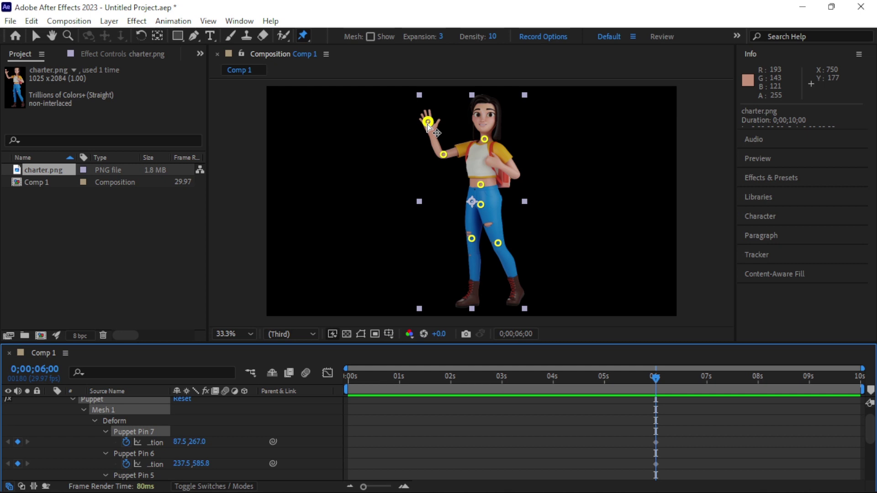
# Delete the pins' 0;00;06;00 Position keyframes, then preview with Puppet Pin 7 selected
pyautogui.click(654, 375)
pyautogui.moveTo(633, 378); pyautogui.dragTo(336, 376)
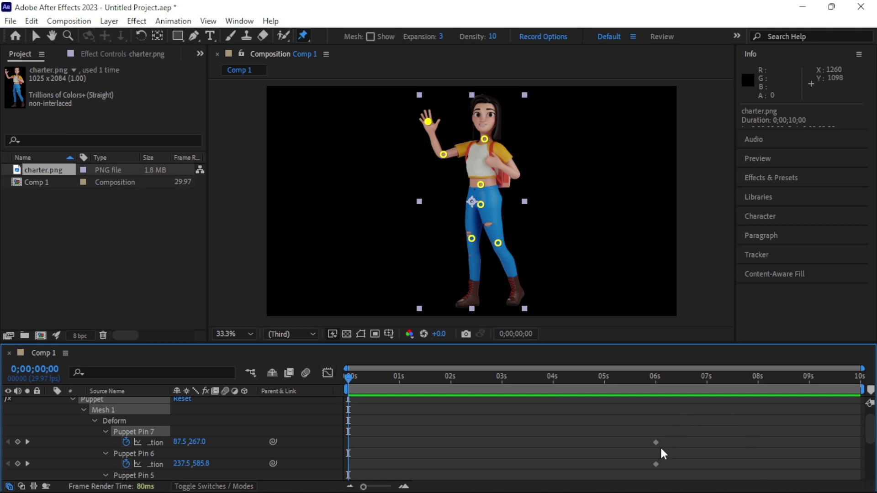
pyautogui.moveTo(675, 423); pyautogui.dragTo(652, 471)
pyautogui.press('Delete')
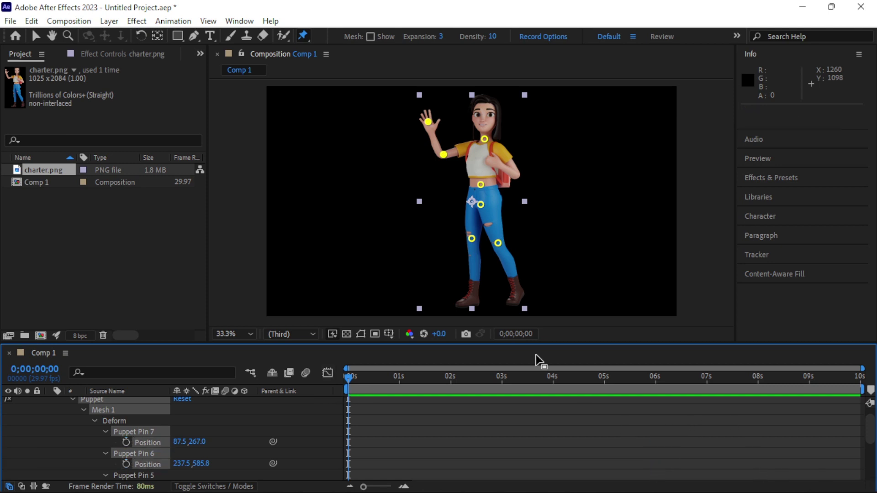
pyautogui.click(143, 432)
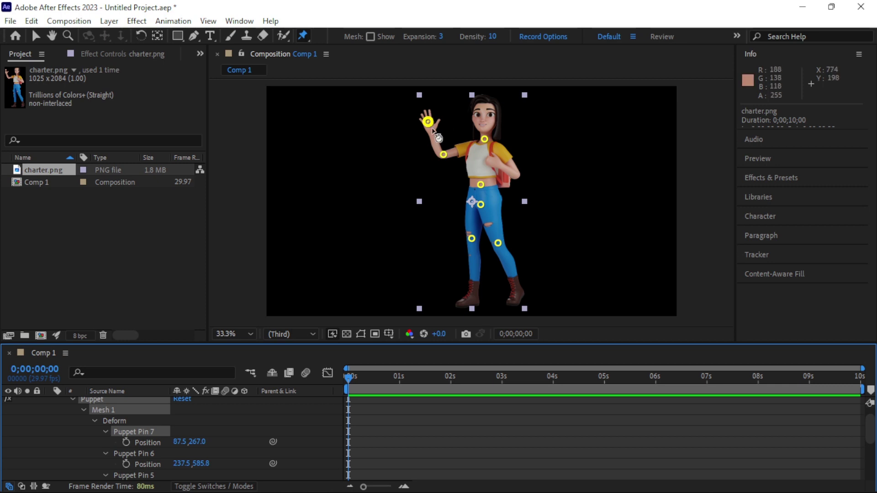
pyautogui.press('space')
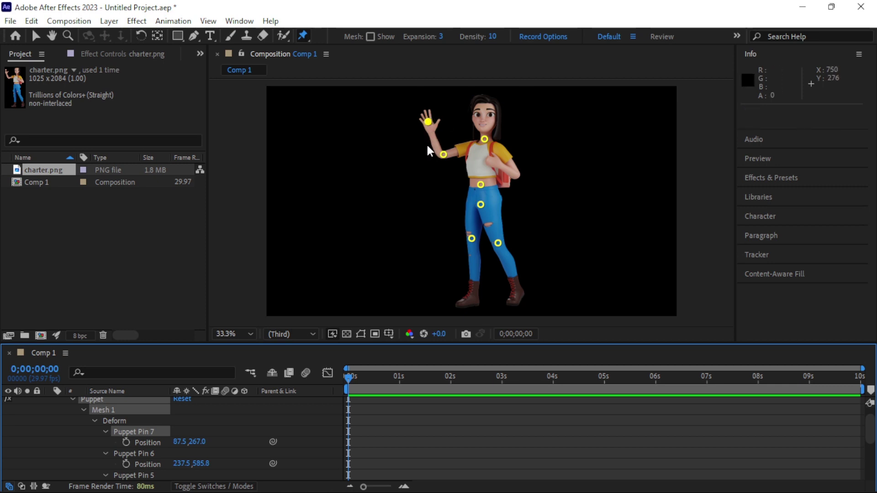
# Motion-record the hand pin waving, keyframing Puppet Pin 7's Position up to about 6 seconds
pyautogui.press('space')
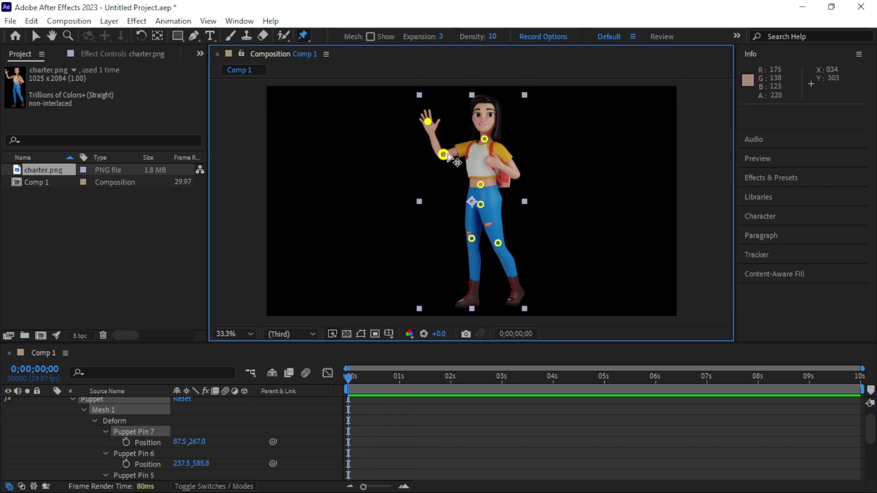
pyautogui.moveTo(422, 118)
pyautogui.mouseDown()
pyautogui.moveTo(428, 126)
pyautogui.moveTo(435, 121)
pyautogui.moveTo(419, 131)
pyautogui.moveTo(437, 125)
pyautogui.moveTo(429, 123)
pyautogui.mouseUp()
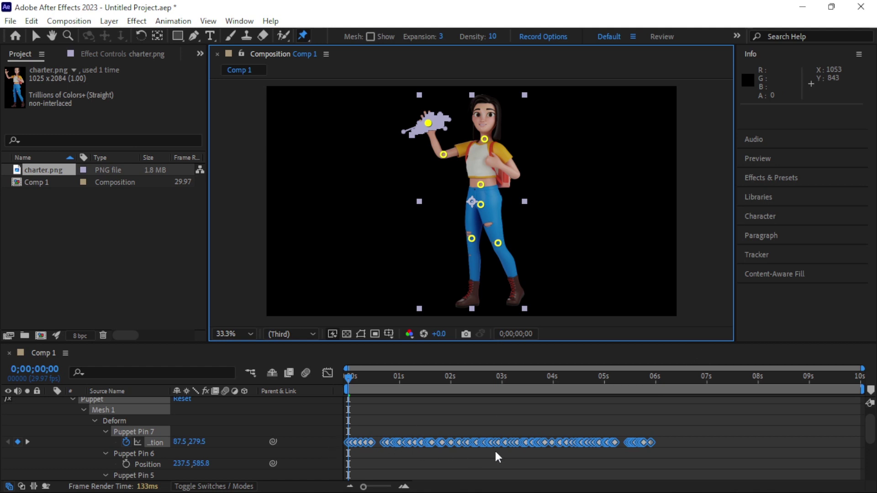
pyautogui.click(657, 447)
pyautogui.hotkey('ctrl', 'z')
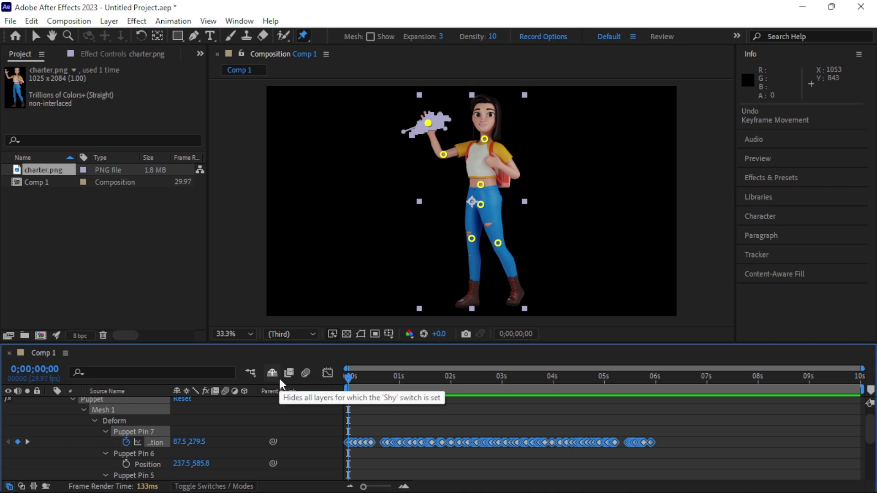
pyautogui.press('space')
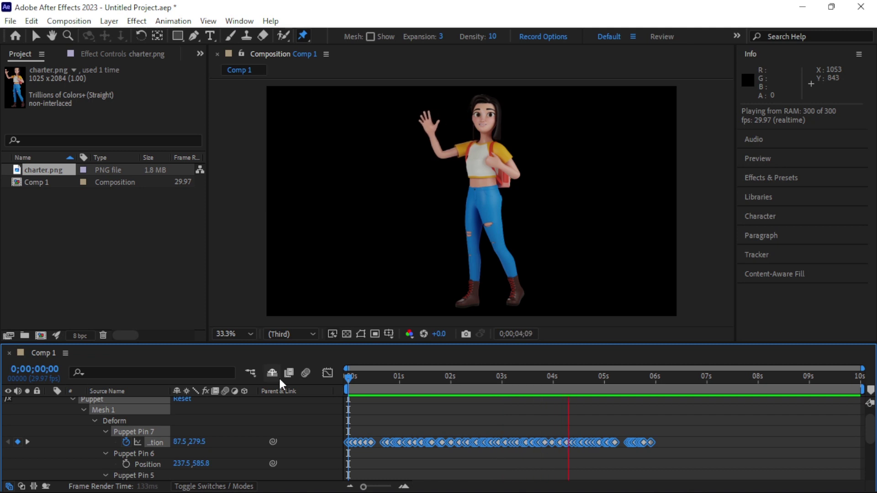
pyautogui.press('space')
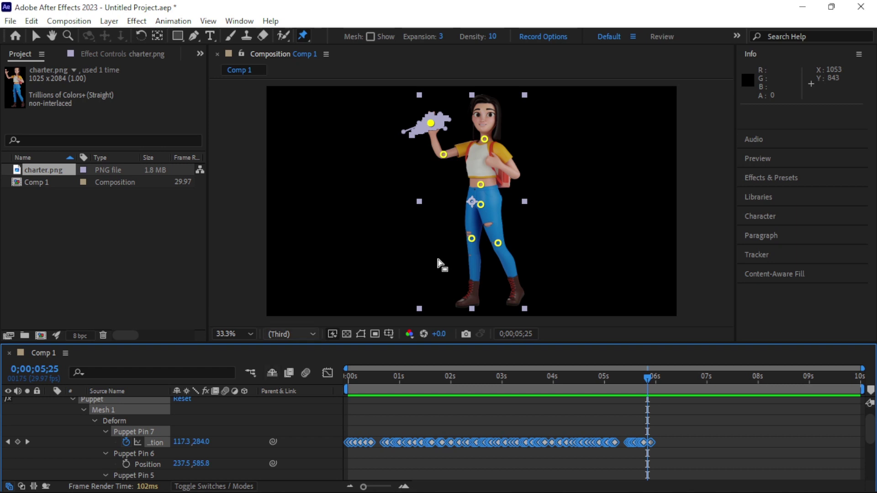
pyautogui.moveTo(538, 387); pyautogui.dragTo(331, 385)
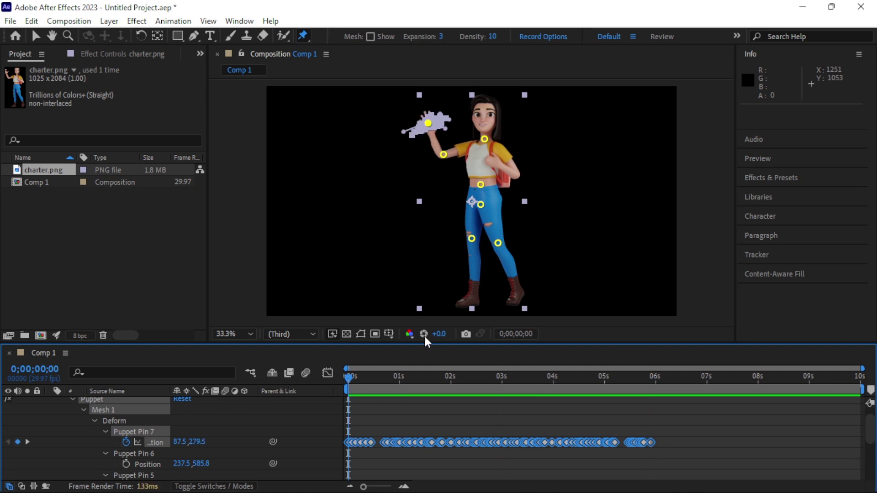
pyautogui.moveTo(486, 143); pyautogui.dragTo(493, 144)
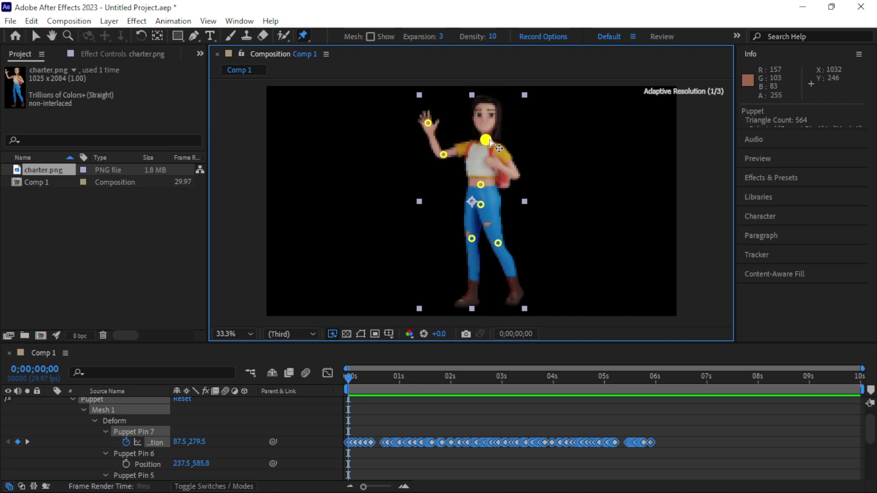
pyautogui.moveTo(489, 142); pyautogui.dragTo(497, 142)
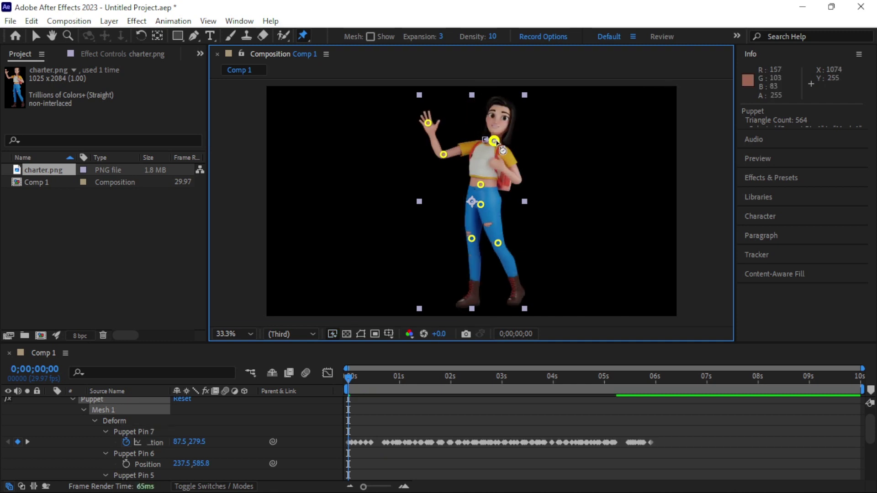
pyautogui.hotkey('ctrl', 'z')
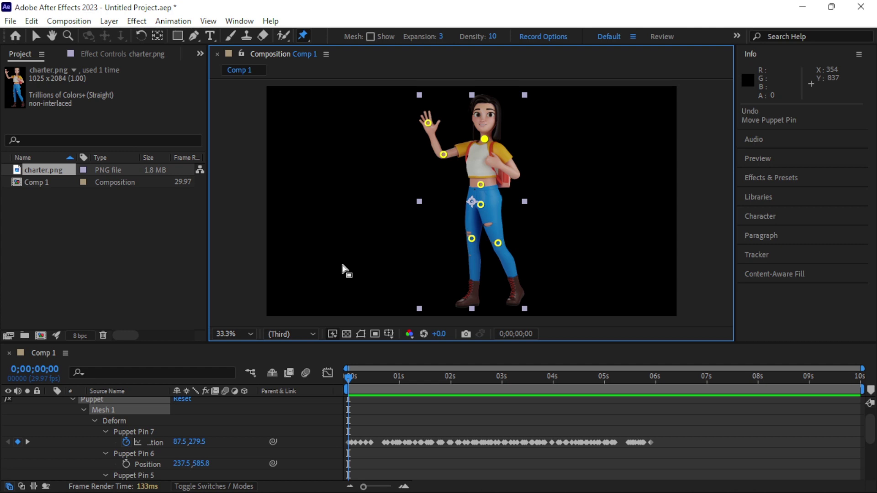
pyautogui.click(503, 246)
pyautogui.moveTo(504, 246); pyautogui.dragTo(504, 245)
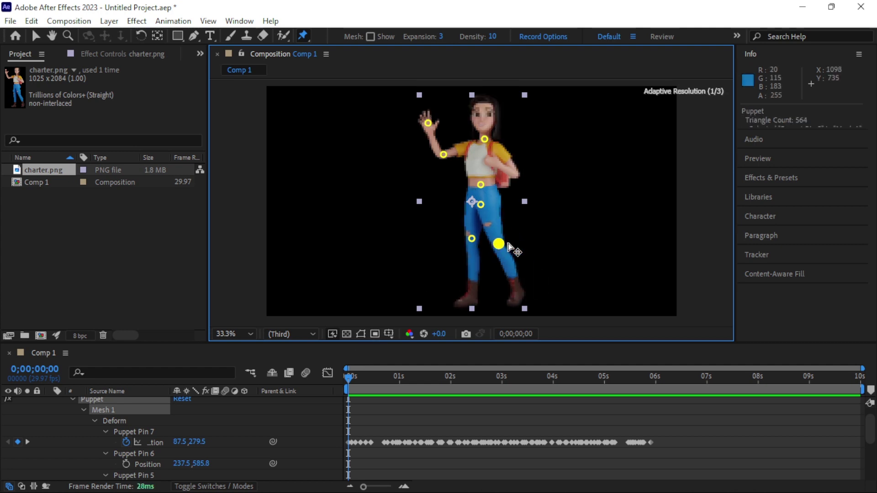
pyautogui.hotkey('ctrl', 'z')
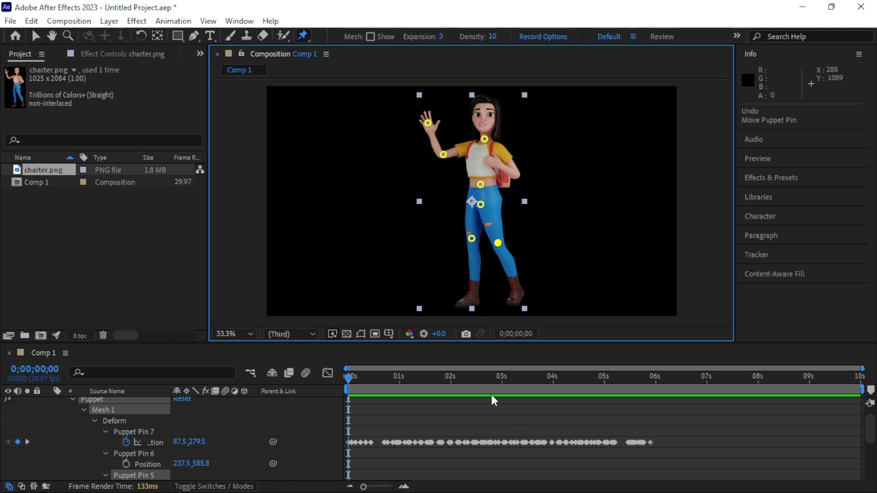
# Give Puppet Pin 7's Position a smooth() expression and return to the animation start
pyautogui.keyDown('alt'); pyautogui.click(126, 442); pyautogui.keyUp('alt')
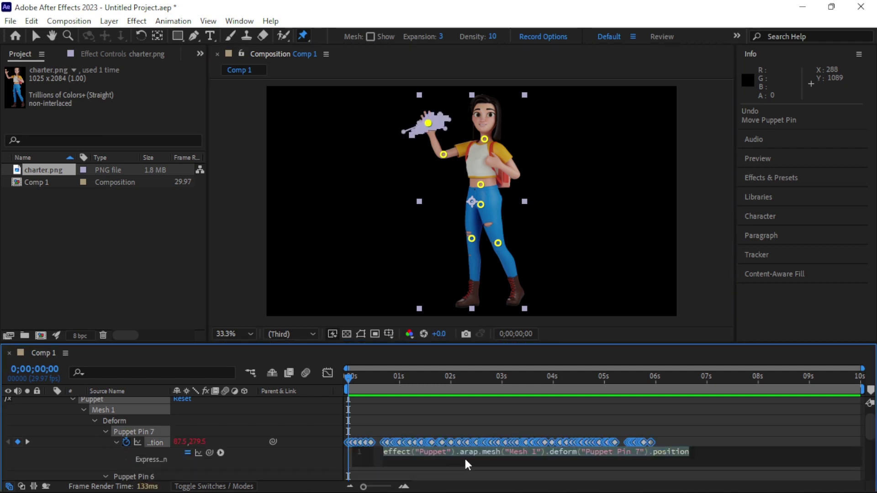
pyautogui.write('smoo')
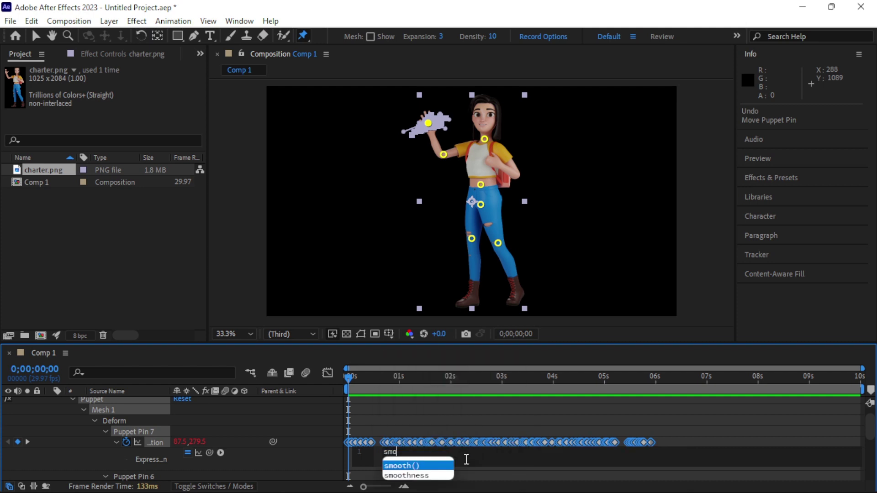
pyautogui.press('Return')
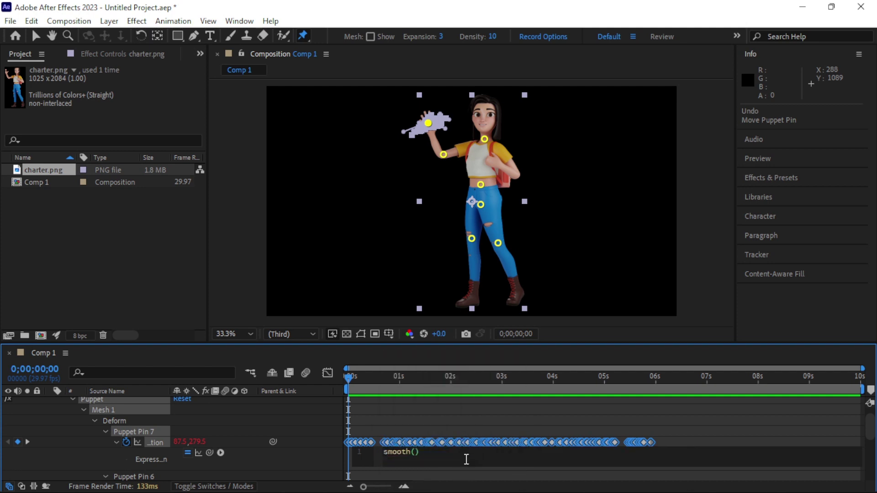
pyautogui.click(131, 251)
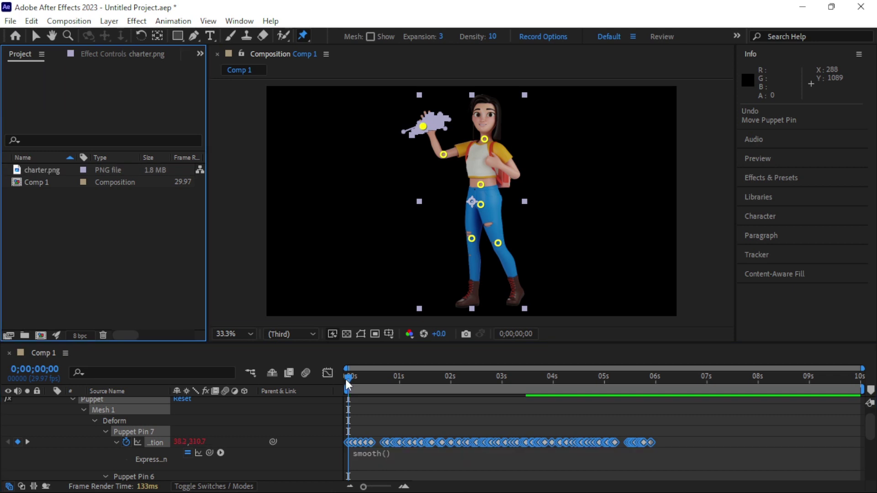
pyautogui.click(406, 387)
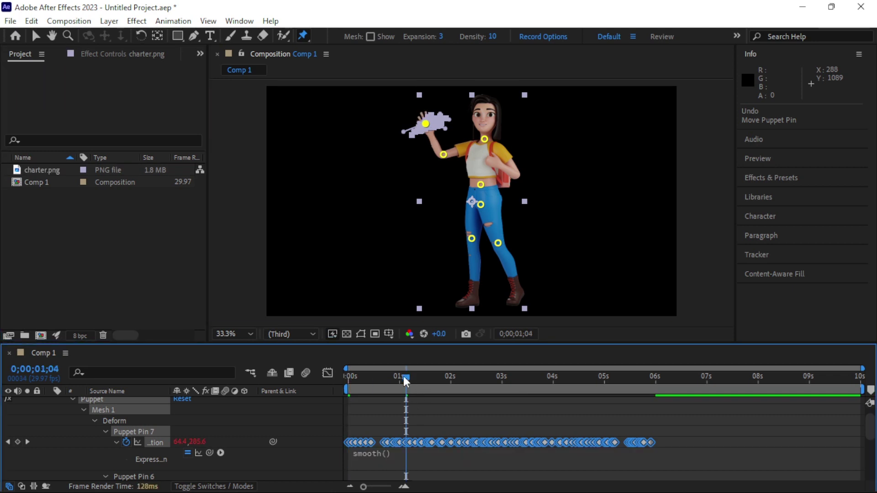
pyautogui.moveTo(403, 376); pyautogui.dragTo(340, 381)
pyautogui.press('space')
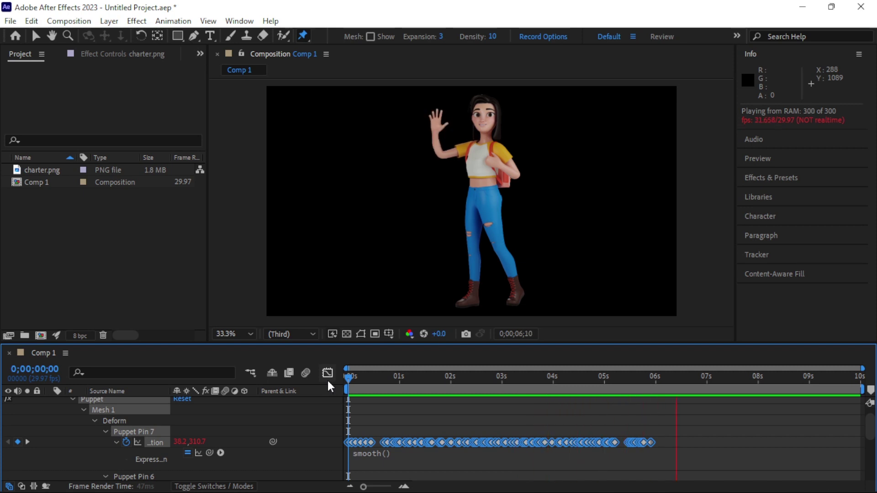
pyautogui.press('space')
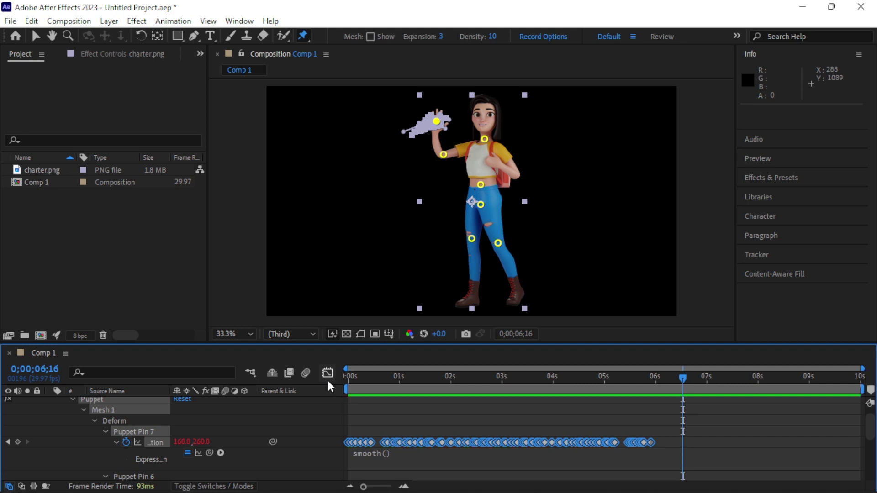